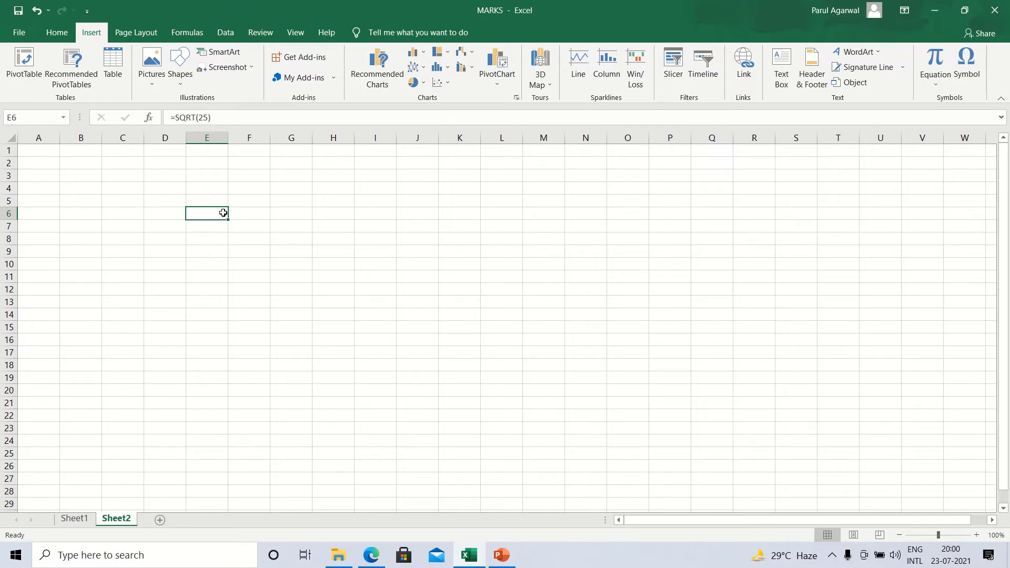
Clear cell E6 and insert the SQRT function there with 25 as its number, finding it through the function search.
{"action": "key", "text": "Delete"}
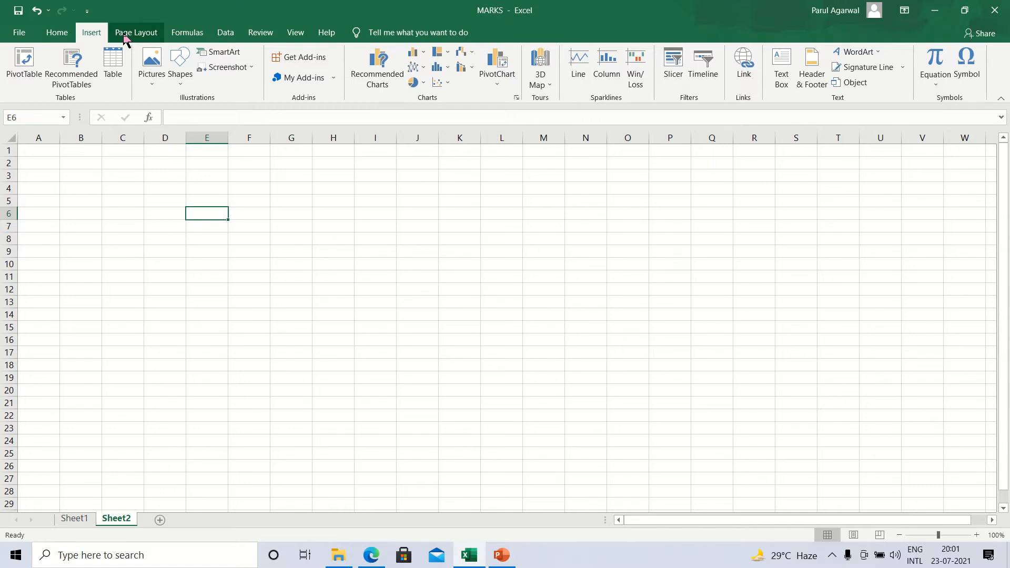
{"action": "left_click", "coordinate": [190, 33]}
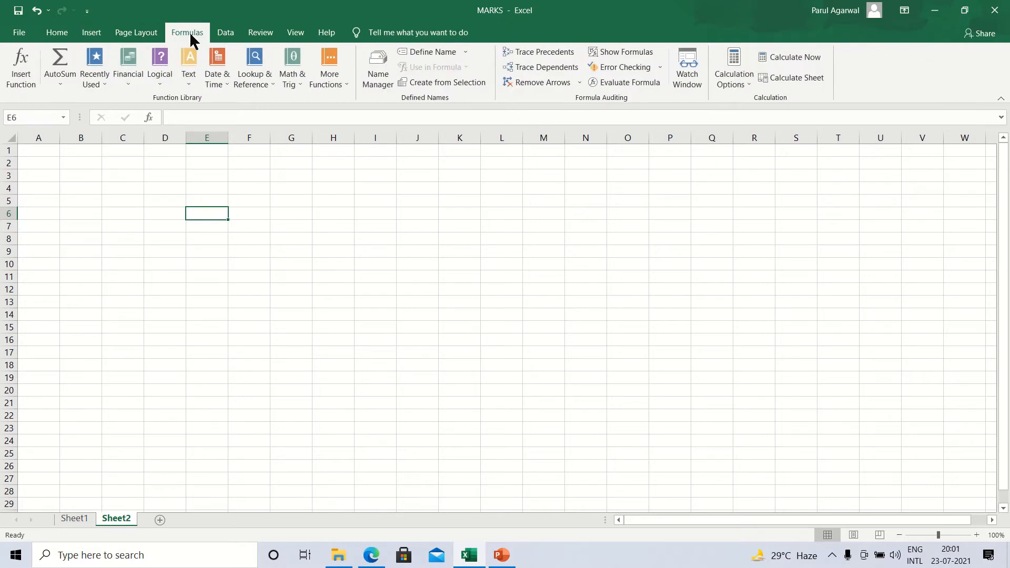
{"action": "left_click", "coordinate": [20, 72]}
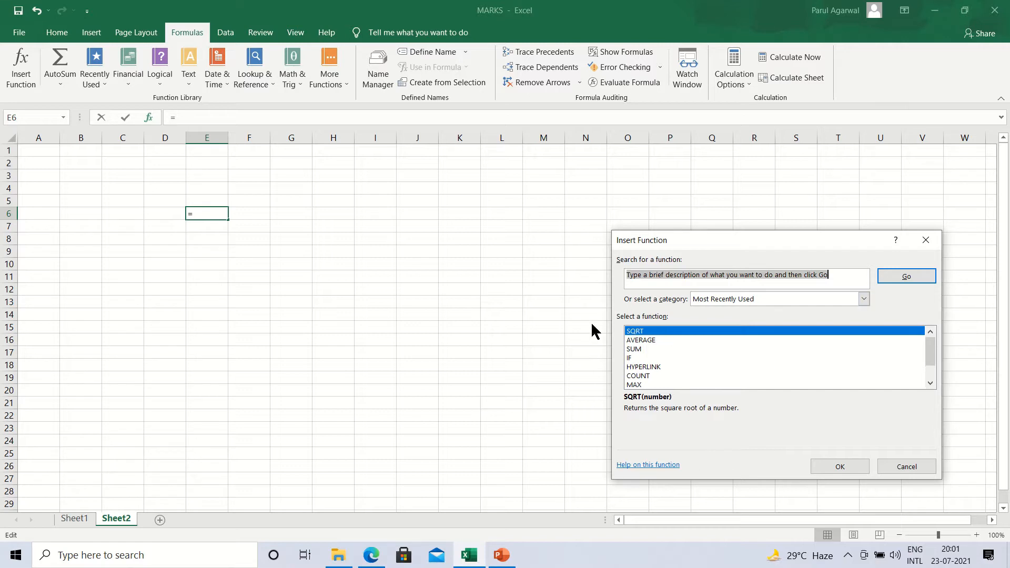
{"action": "key", "text": "BackSpace"}
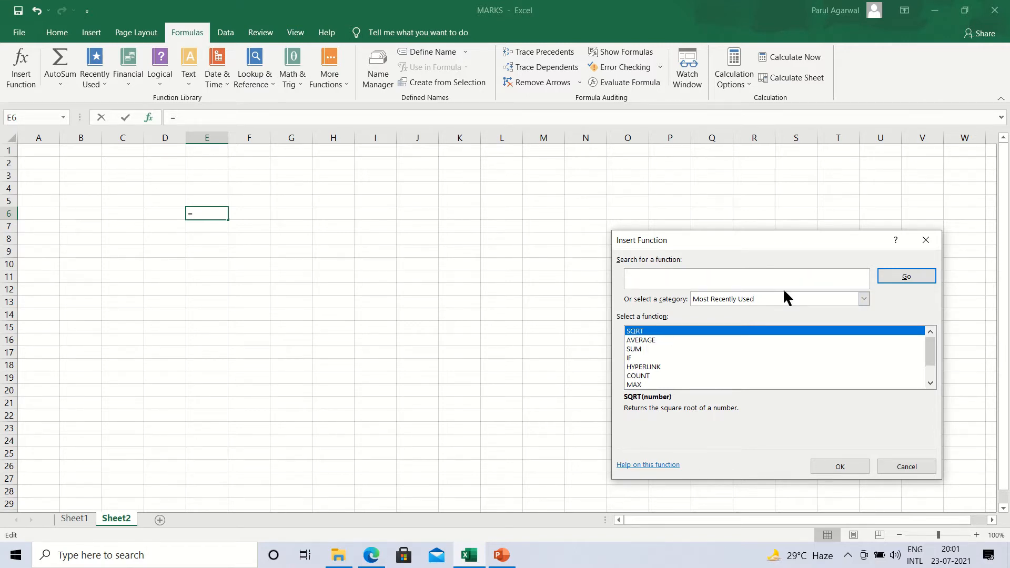
{"action": "type", "text": "sqrt"}
{"action": "left_click", "coordinate": [922, 277]}
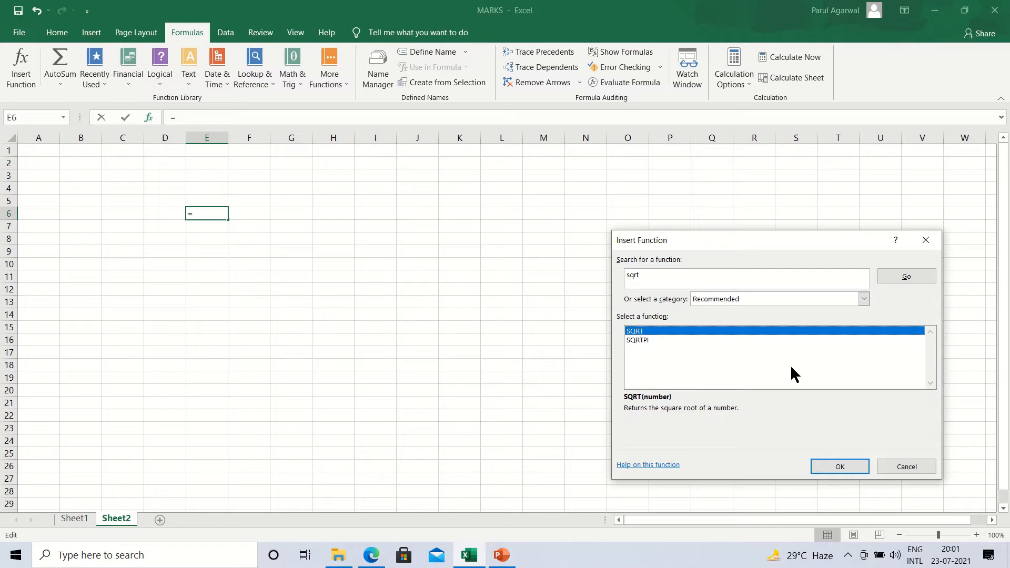
{"action": "left_click", "coordinate": [840, 468]}
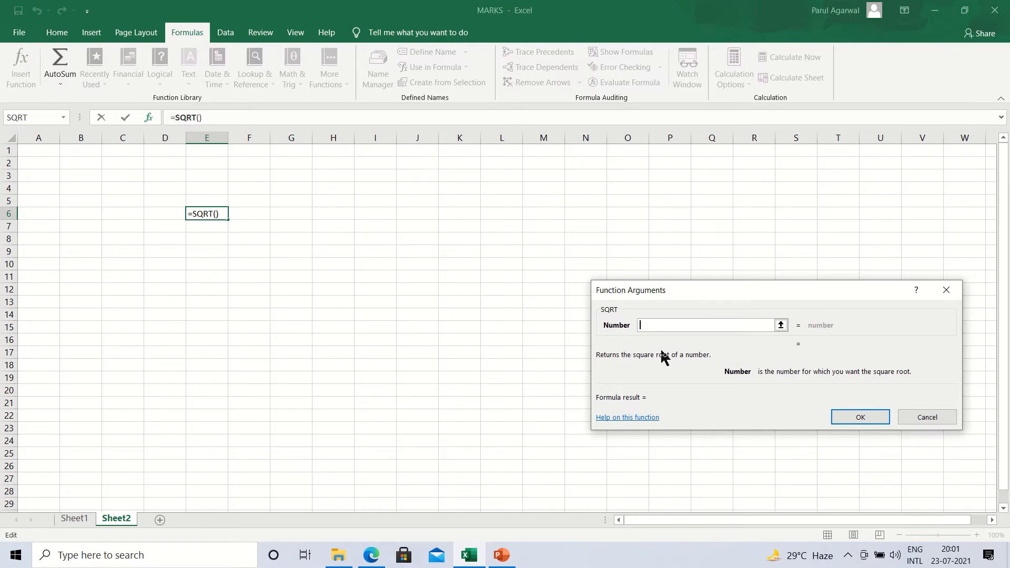
{"action": "type", "text": "25"}
{"action": "left_click", "coordinate": [855, 417]}
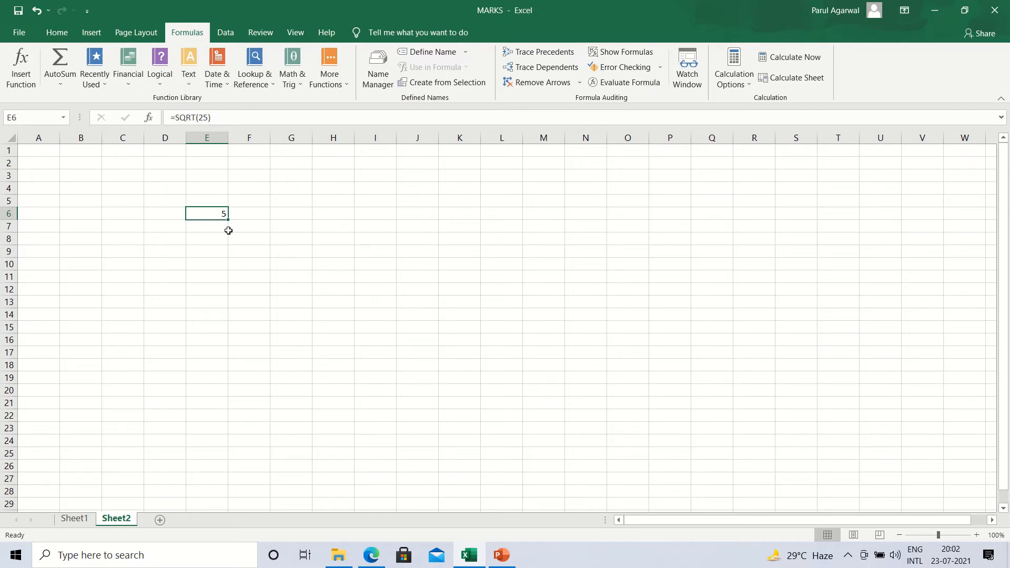
Insert the SQRT function in cell E7 with 49 as its number, searching for it as sqrt.
{"action": "left_click", "coordinate": [210, 230]}
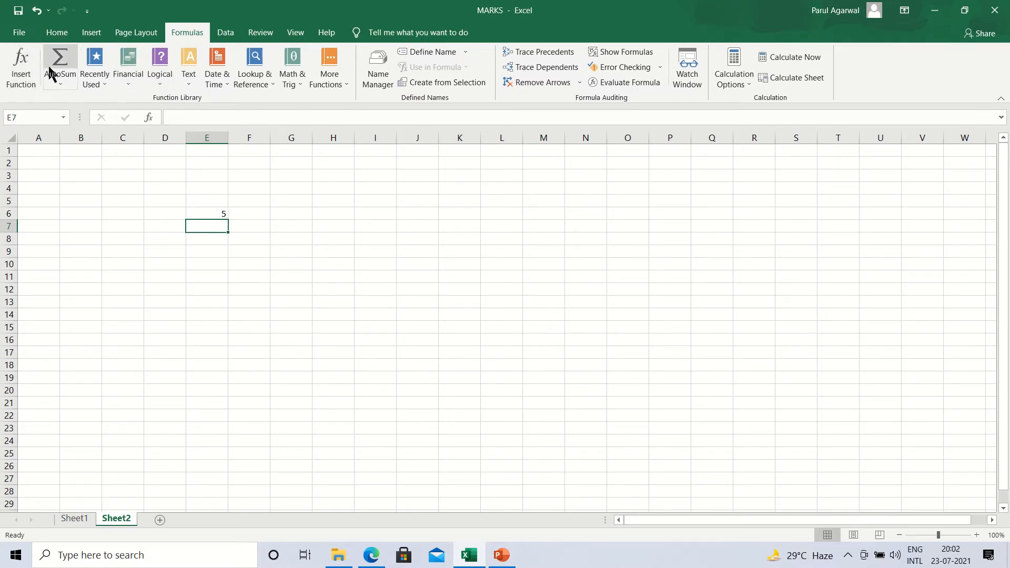
{"action": "left_click", "coordinate": [25, 73]}
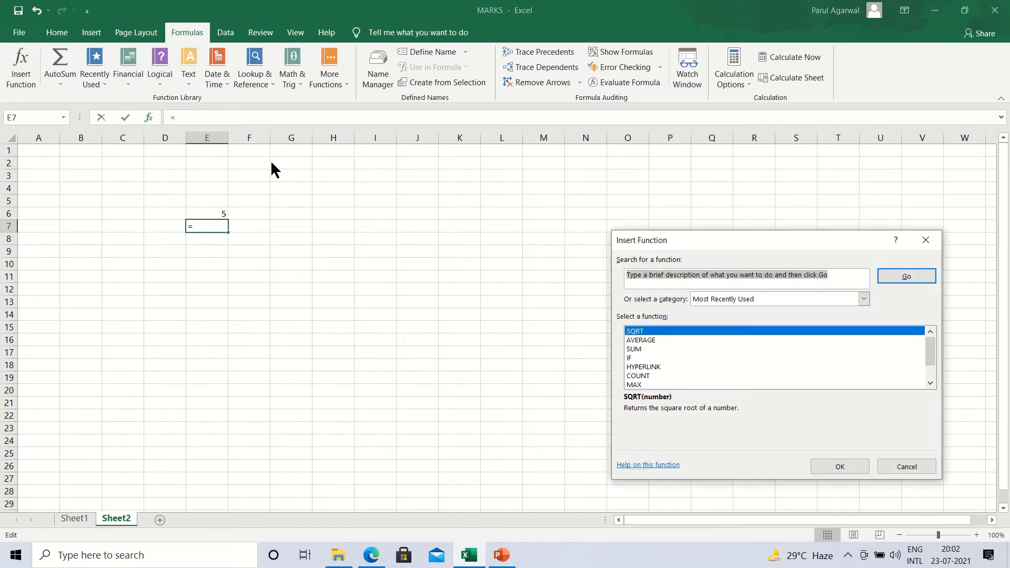
{"action": "left_click", "coordinate": [719, 274]}
{"action": "type", "text": "sqrt"}
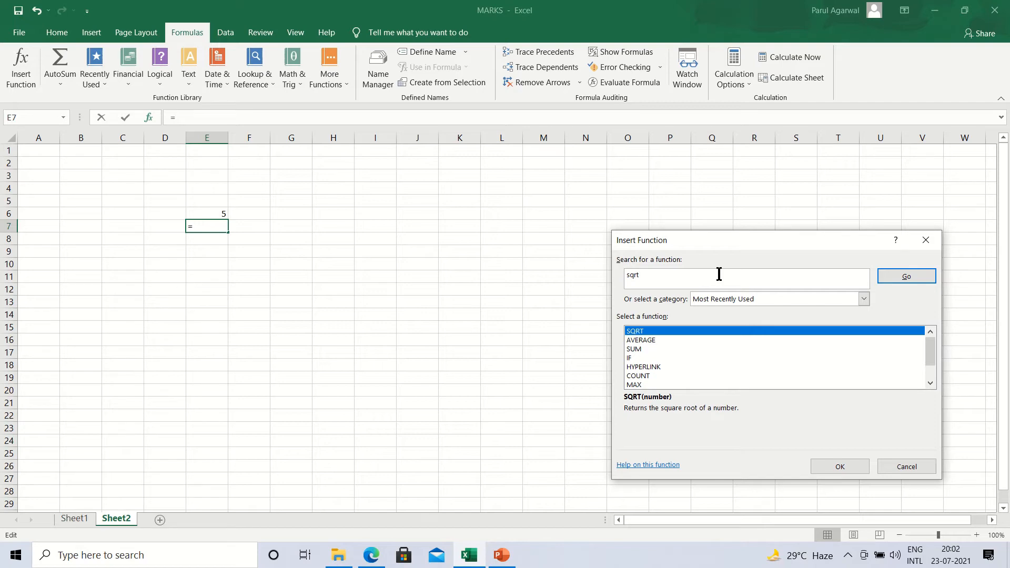
{"action": "left_click", "coordinate": [892, 279]}
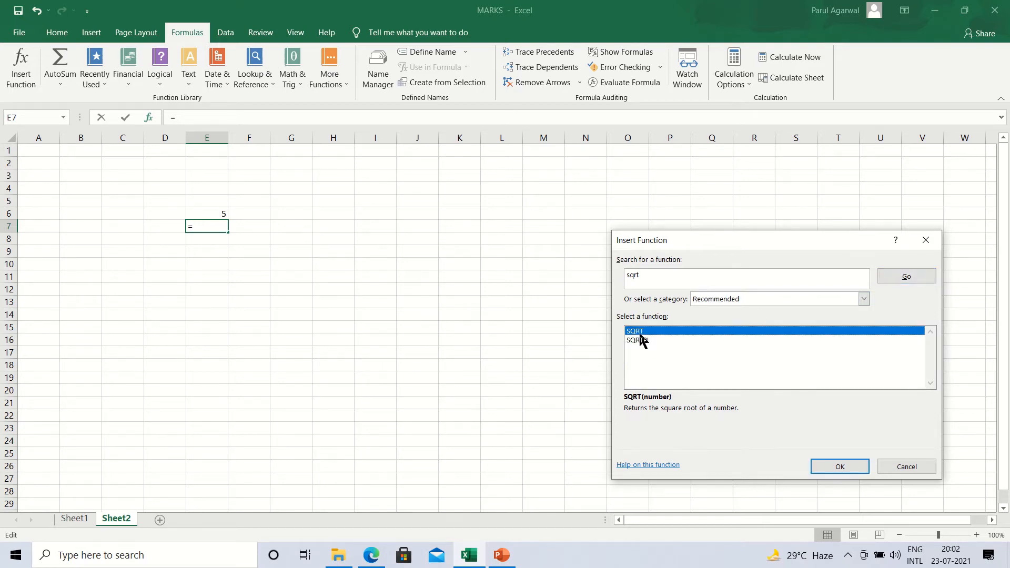
{"action": "left_click", "coordinate": [831, 468]}
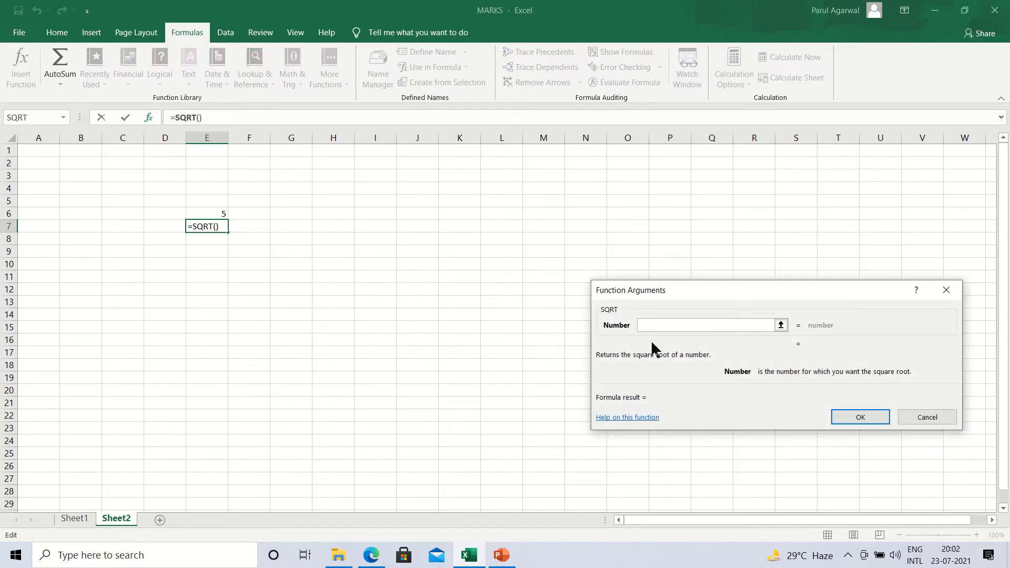
{"action": "type", "text": "49"}
{"action": "left_click", "coordinate": [861, 417]}
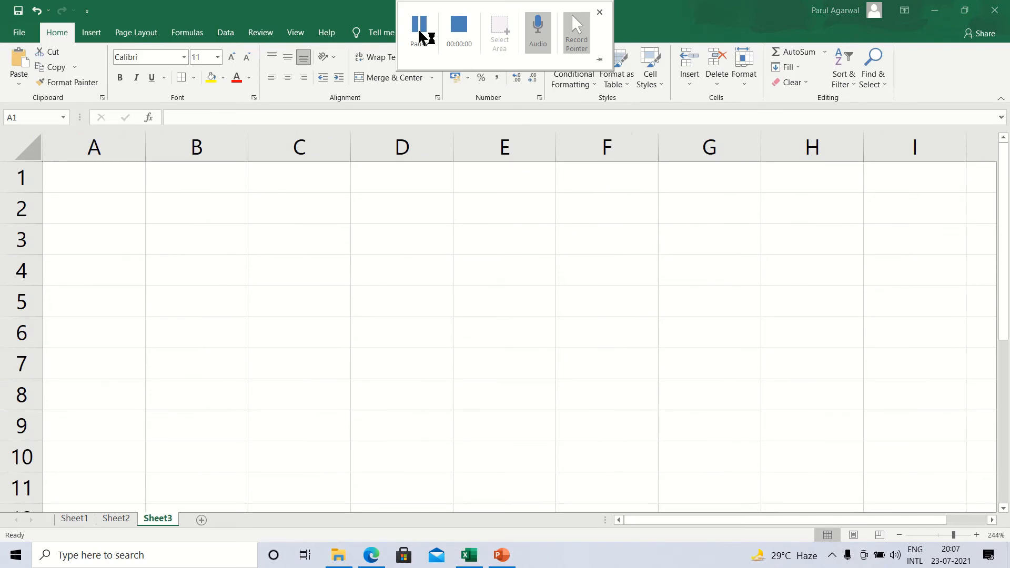
Enter 1 in cell A1 and 2 in cell A2 of Sheet3 as the start of a number series.
{"action": "left_click", "coordinate": [115, 185]}
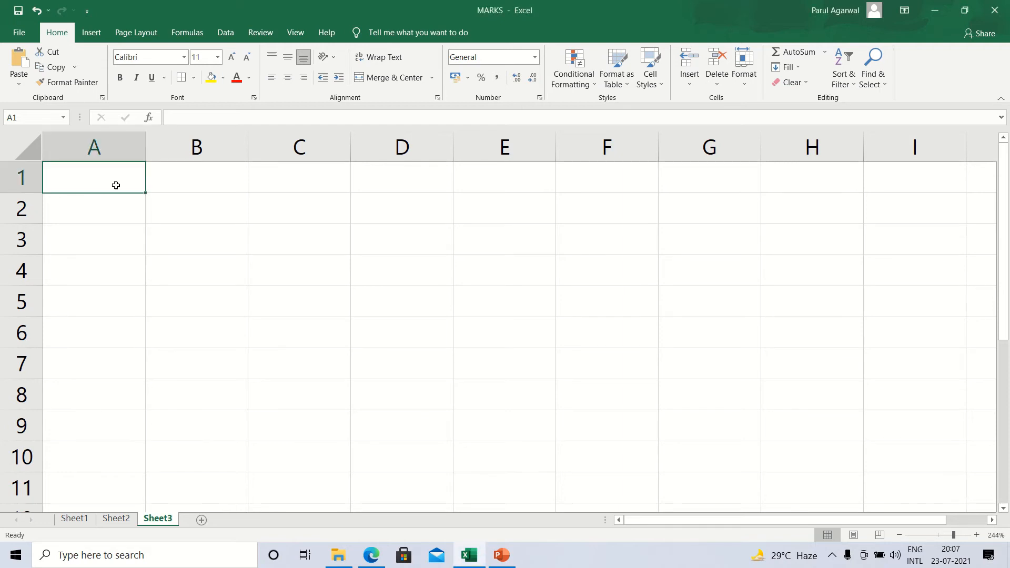
{"action": "type", "text": "1"}
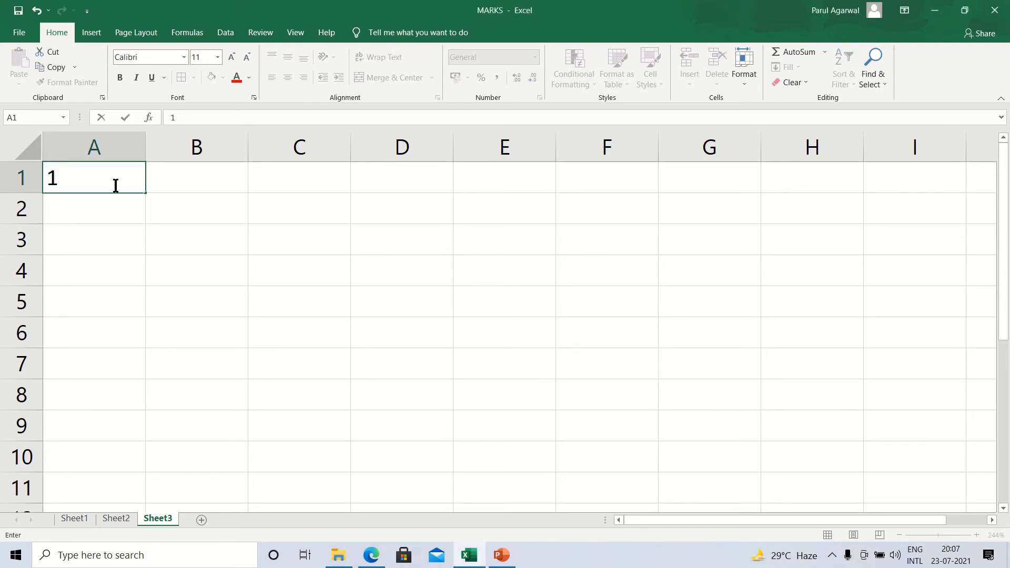
{"action": "key", "text": "Return"}
{"action": "type", "text": "2"}
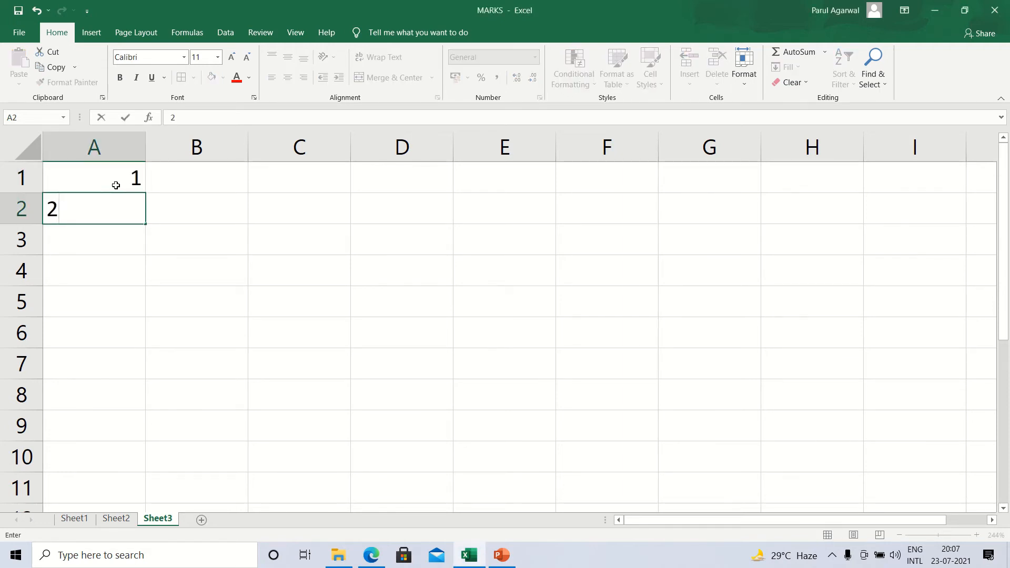
{"action": "key", "text": "Return"}
Extend the number series from A1:A2 down to cell A13 with AutoFill.
{"action": "left_click", "coordinate": [116, 186]}
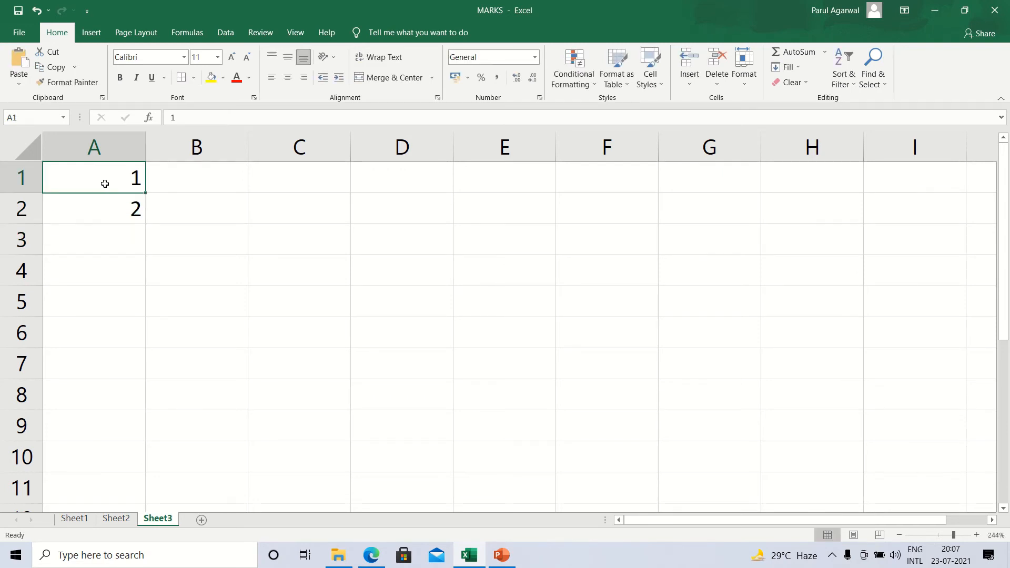
{"action": "left_click_drag", "start_coordinate": [105, 183], "coordinate": [103, 202]}
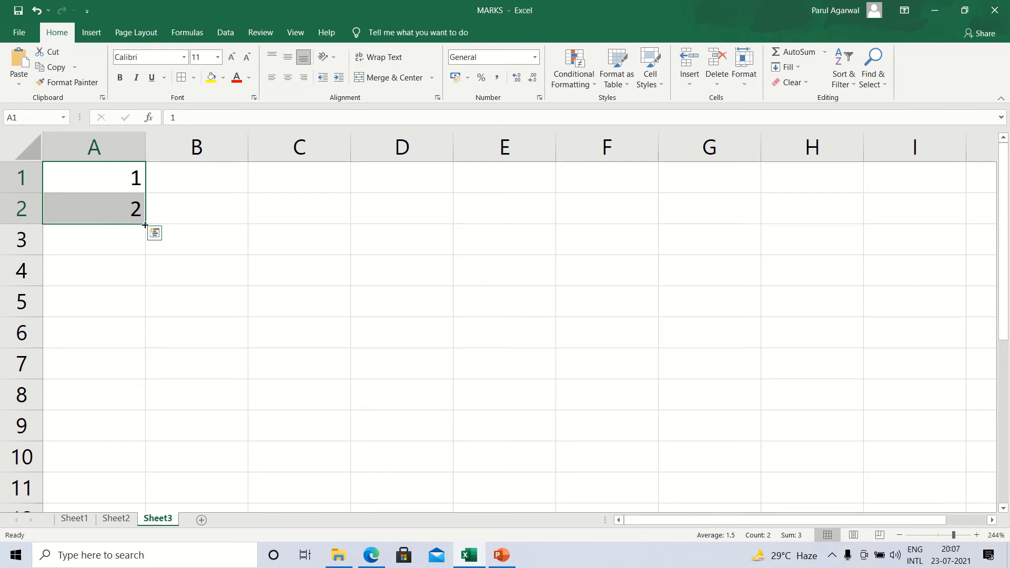
{"action": "left_click_drag", "start_coordinate": [145, 226], "coordinate": [144, 517]}
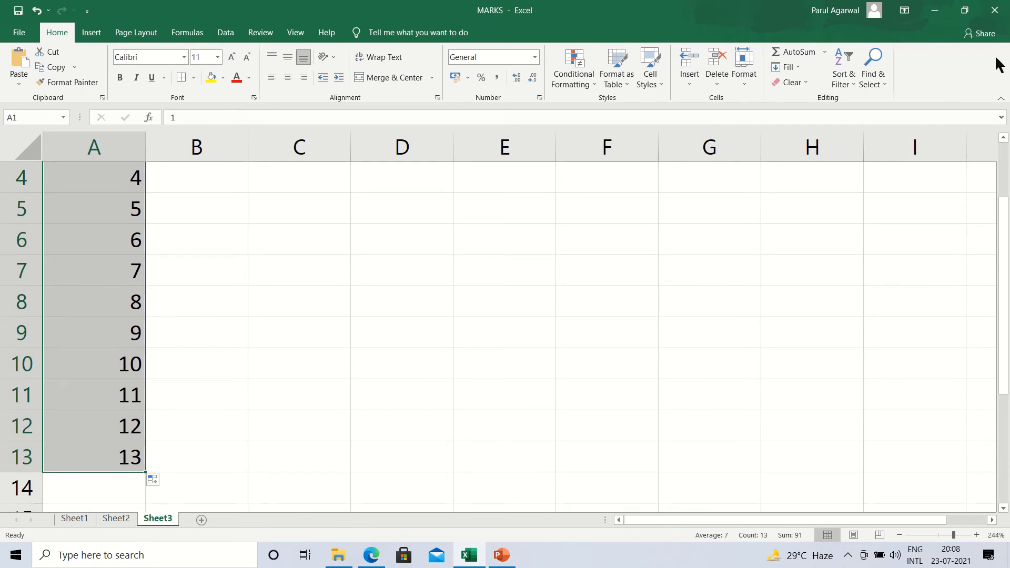
Enter jan in cell C1 and AutoFill the month names down to cell C11.
{"action": "left_click", "coordinate": [1001, 158]}
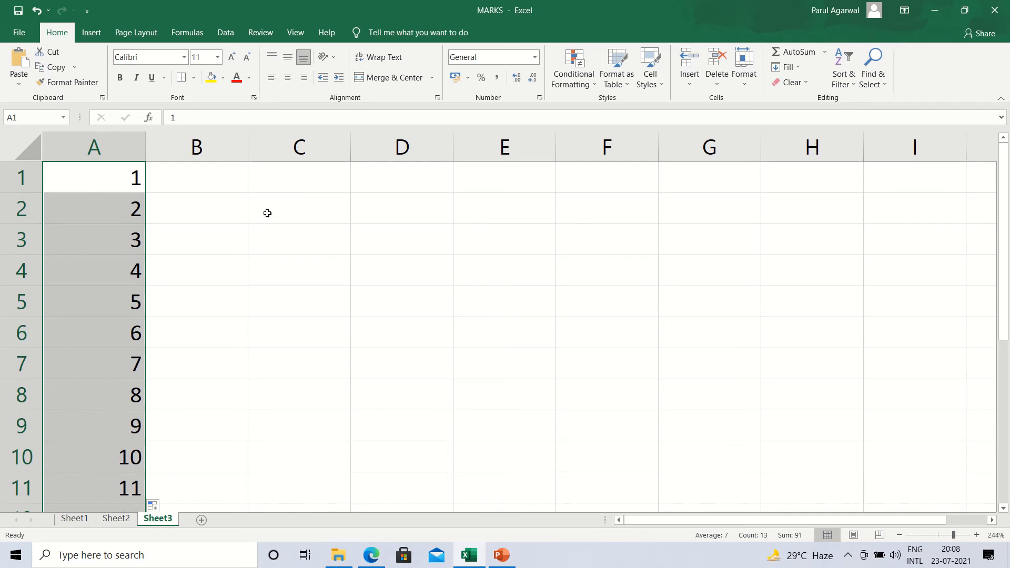
{"action": "left_click", "coordinate": [275, 191]}
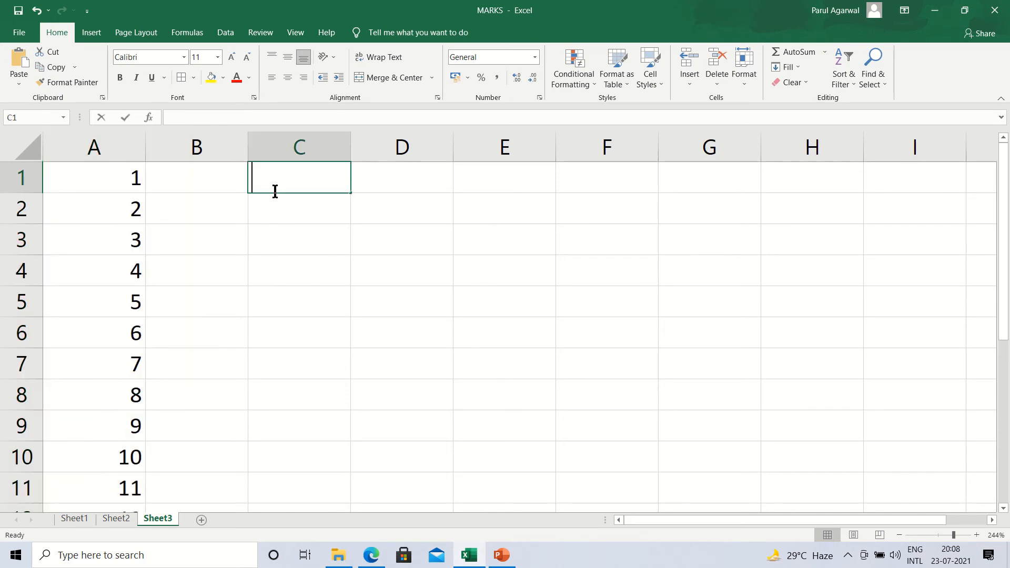
{"action": "type", "text": "jan"}
{"action": "key", "text": "Return"}
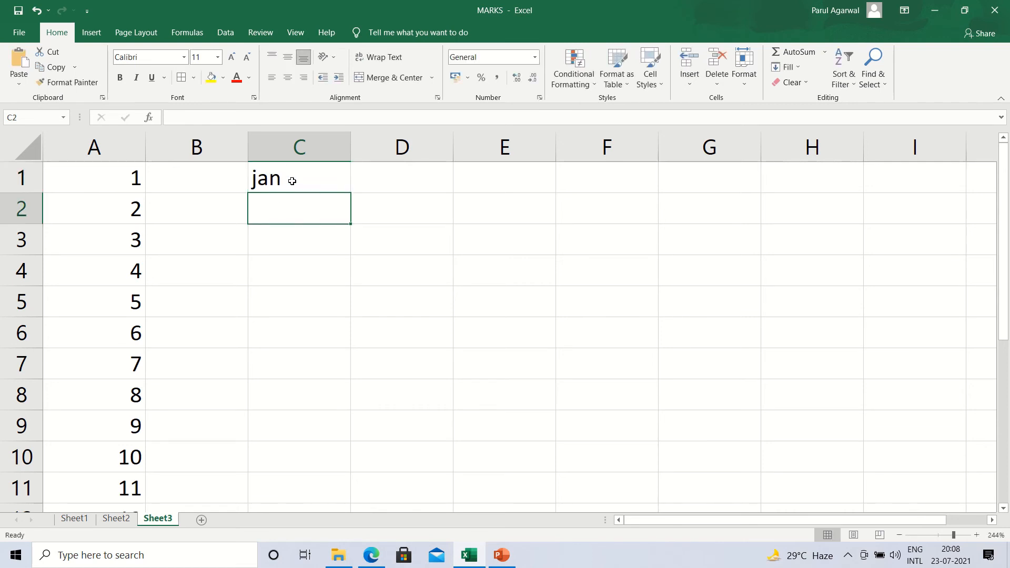
{"action": "left_click", "coordinate": [291, 181]}
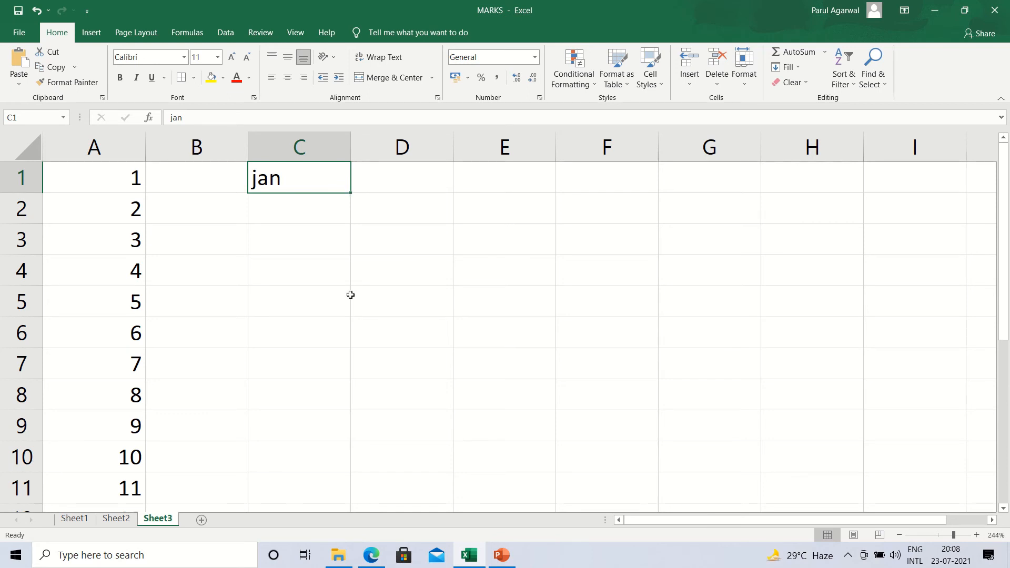
{"action": "left_click_drag", "start_coordinate": [351, 194], "coordinate": [351, 504]}
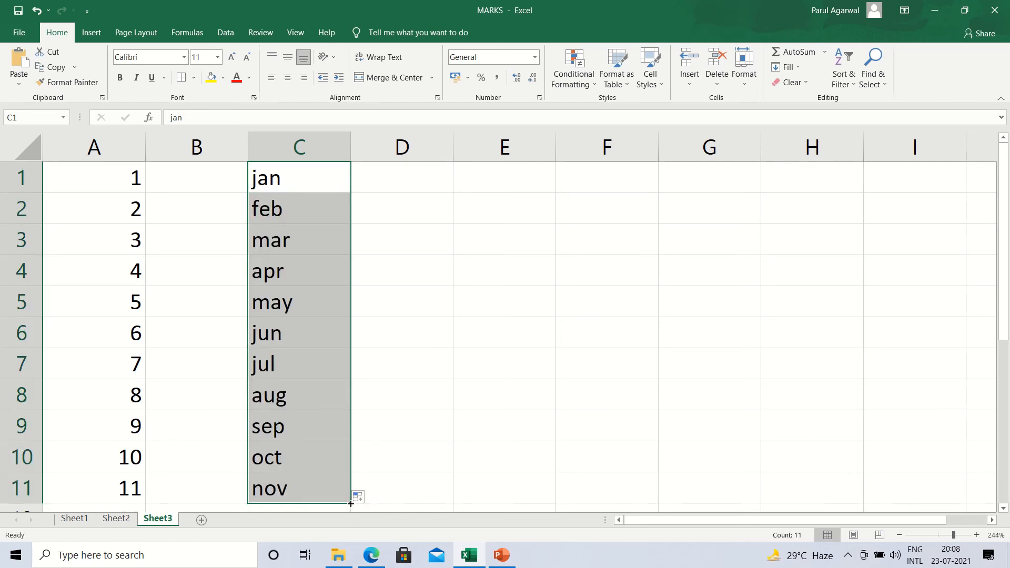
Continue the month series from nov in C11 down to cell C13 with AutoFill.
{"action": "left_click_drag", "start_coordinate": [350, 503], "coordinate": [347, 521]}
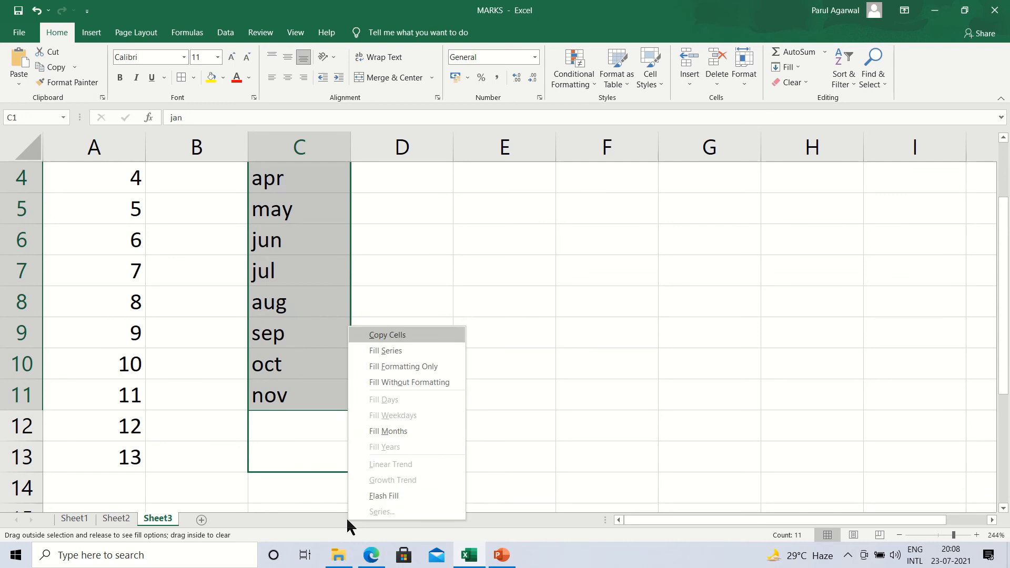
{"action": "key", "text": "Escape"}
{"action": "left_click", "coordinate": [301, 475]}
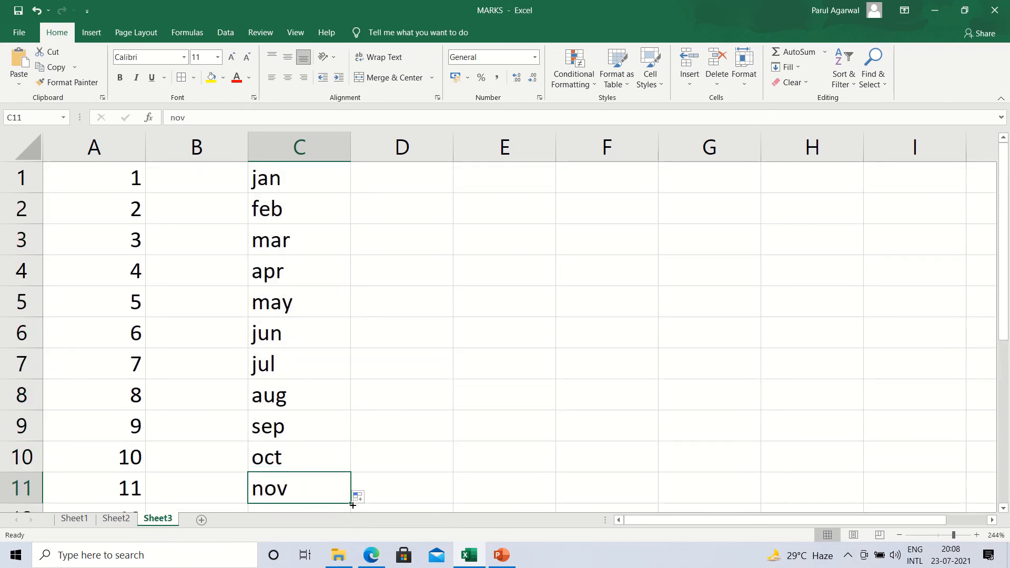
{"action": "left_click_drag", "start_coordinate": [352, 504], "coordinate": [346, 513]}
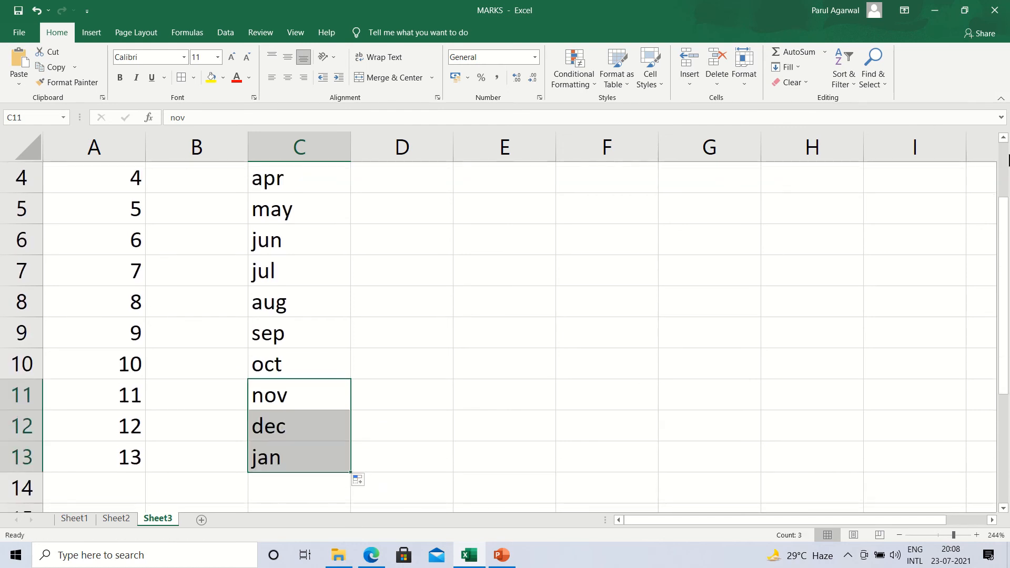
Enter sun in cell E1 and mon in E2, and AutoFill the weekday names from E1 down to E9.
{"action": "scroll", "coordinate": [1004, 161], "scroll_direction": "up", "scroll_amount": 1}
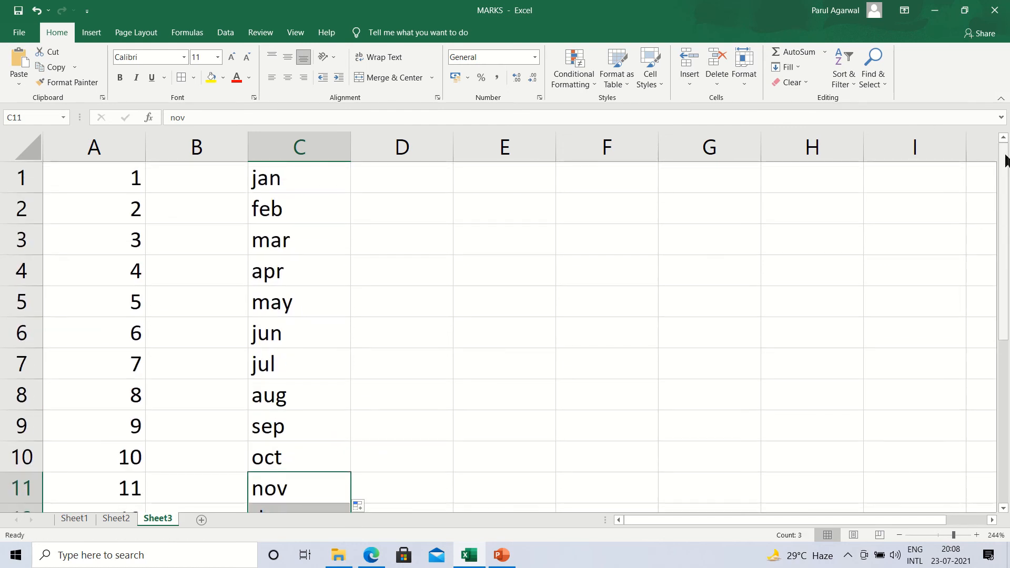
{"action": "left_click", "coordinate": [504, 192]}
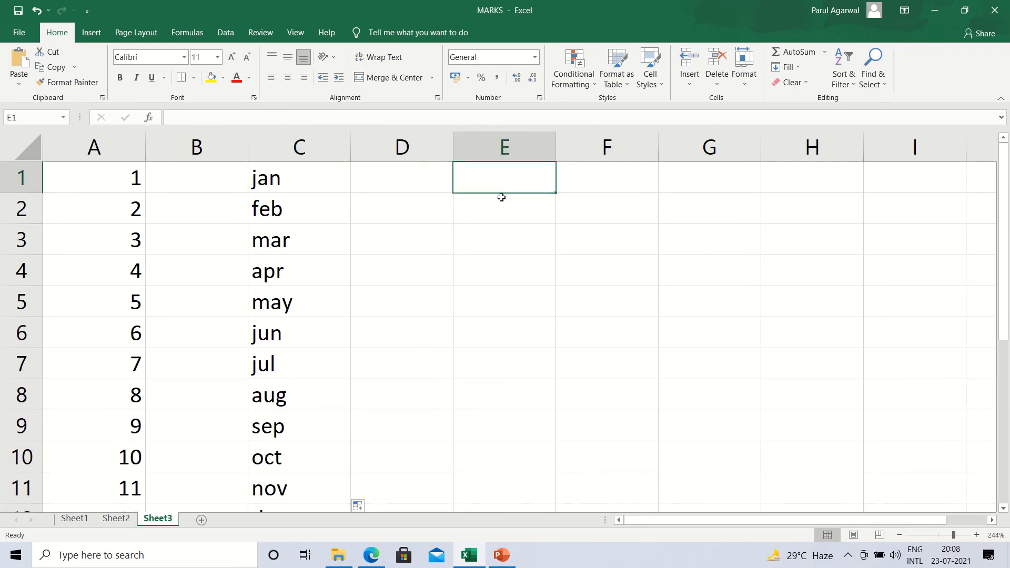
{"action": "type", "text": "sun"}
{"action": "key", "text": "Return"}
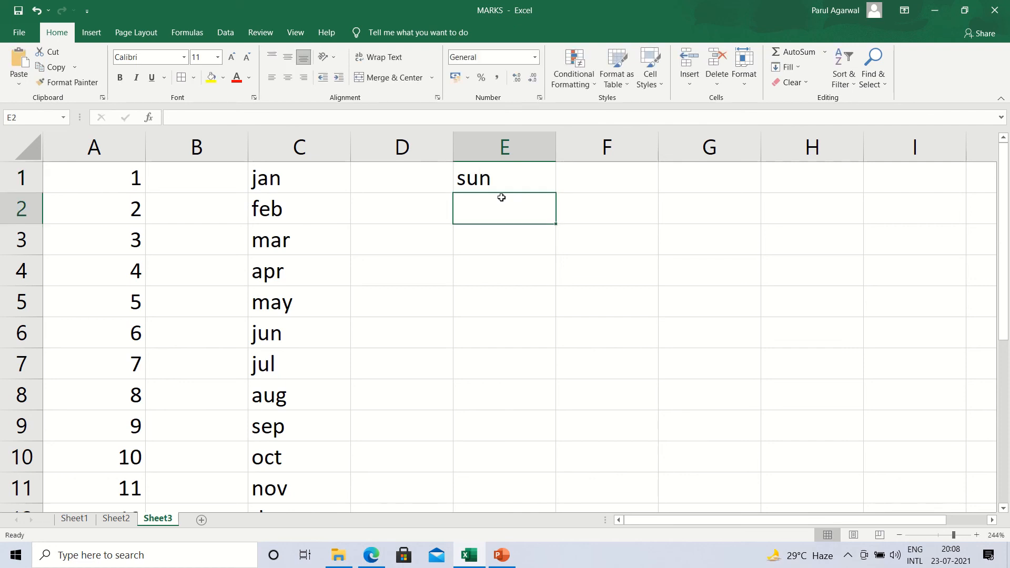
{"action": "type", "text": "mn"}
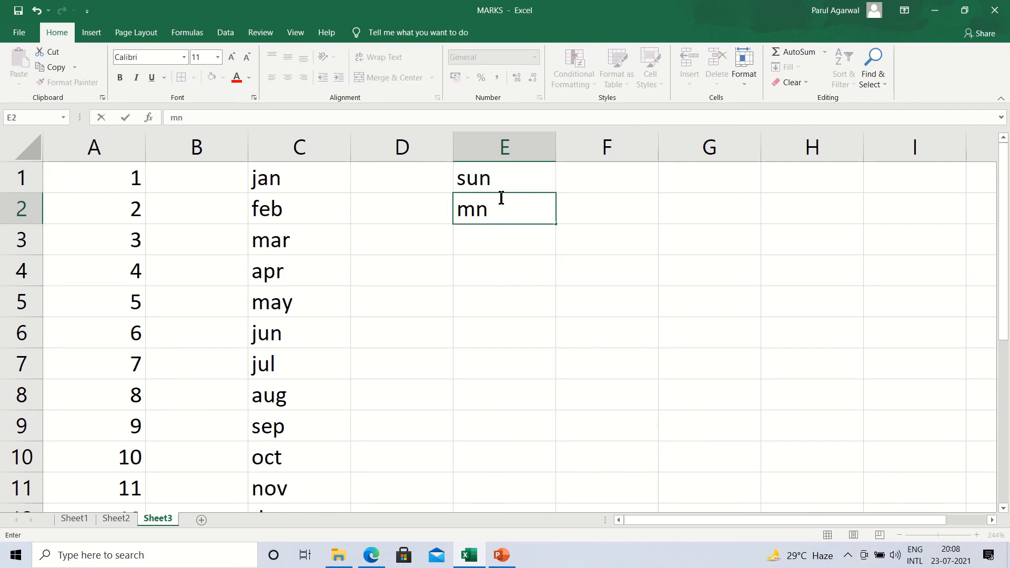
{"action": "key", "text": "BackSpace"}
{"action": "type", "text": "on"}
{"action": "key", "text": "Return"}
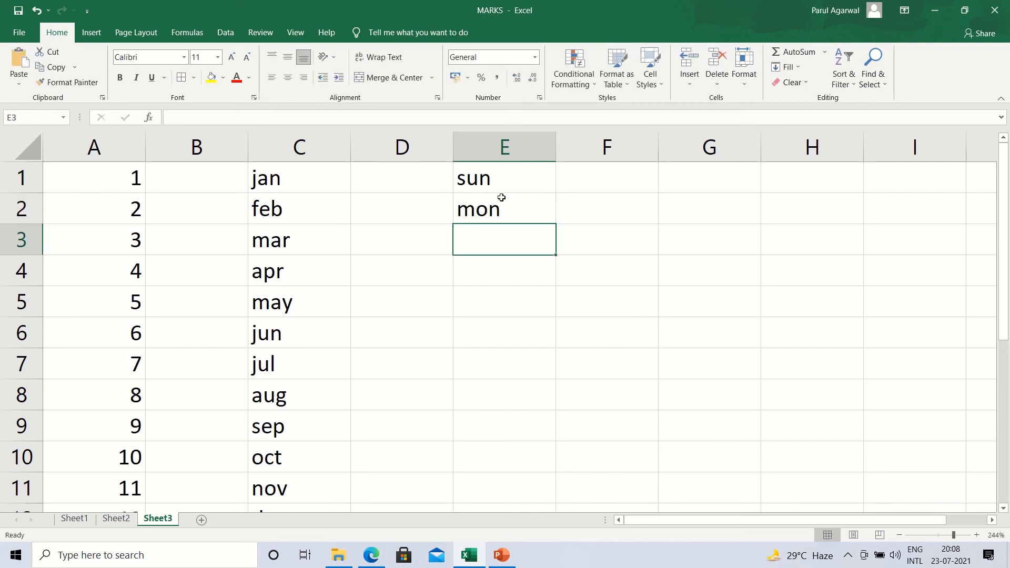
{"action": "left_click", "coordinate": [504, 181]}
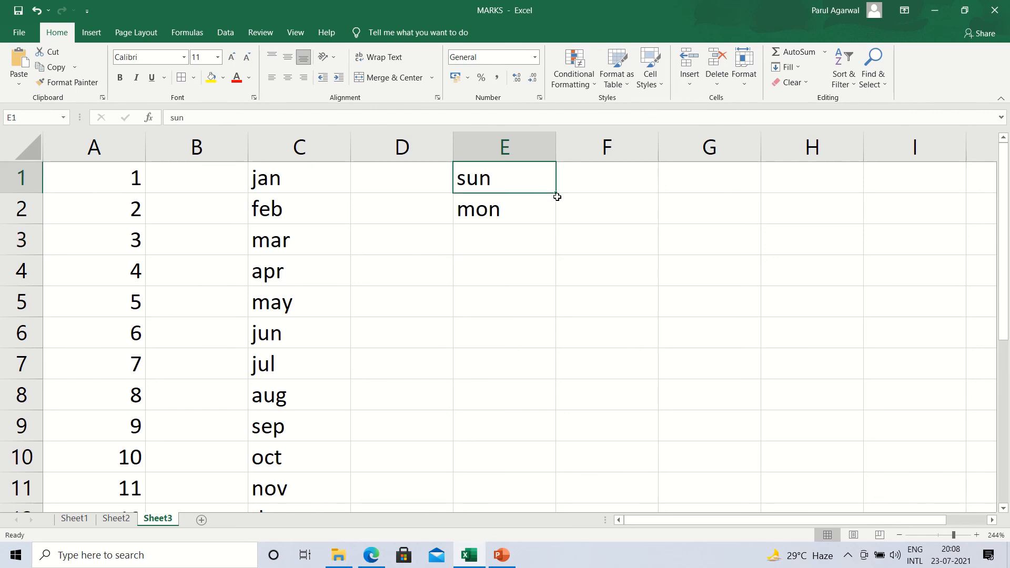
{"action": "left_click_drag", "start_coordinate": [557, 193], "coordinate": [549, 448]}
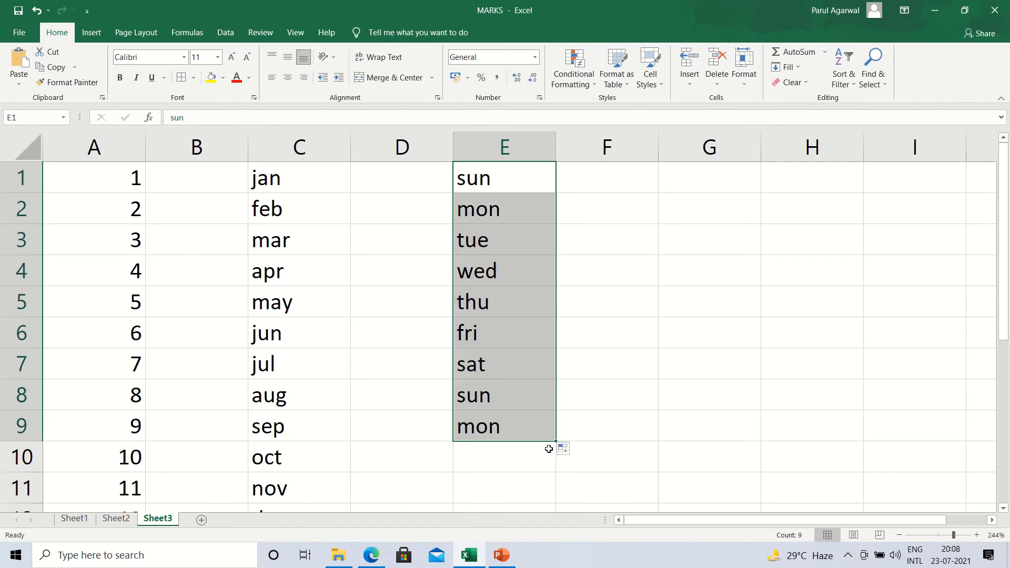